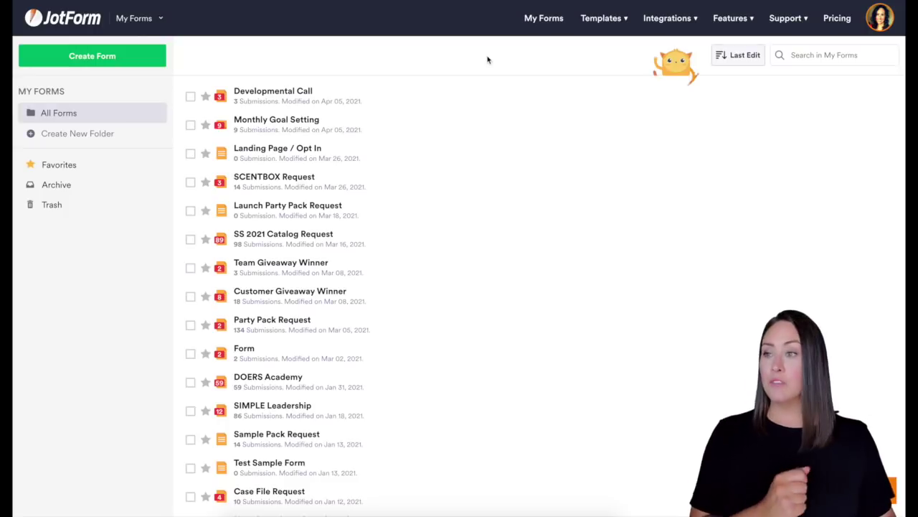
Step: Create a new form from scratch using the Classic Form layout
click(101, 55)
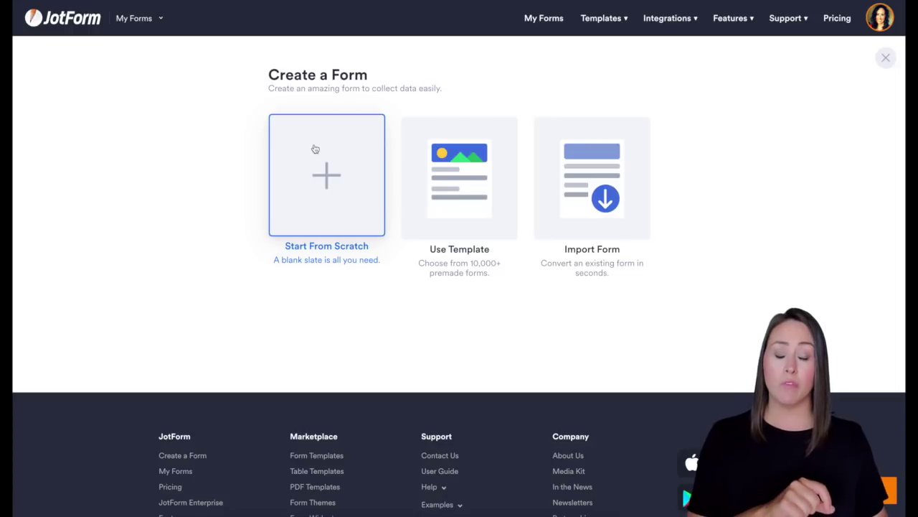
click(328, 183)
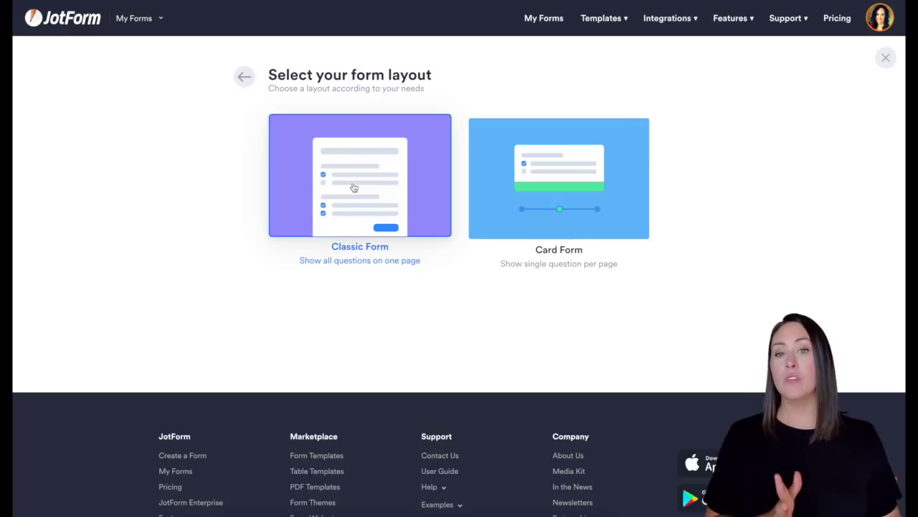
click(353, 188)
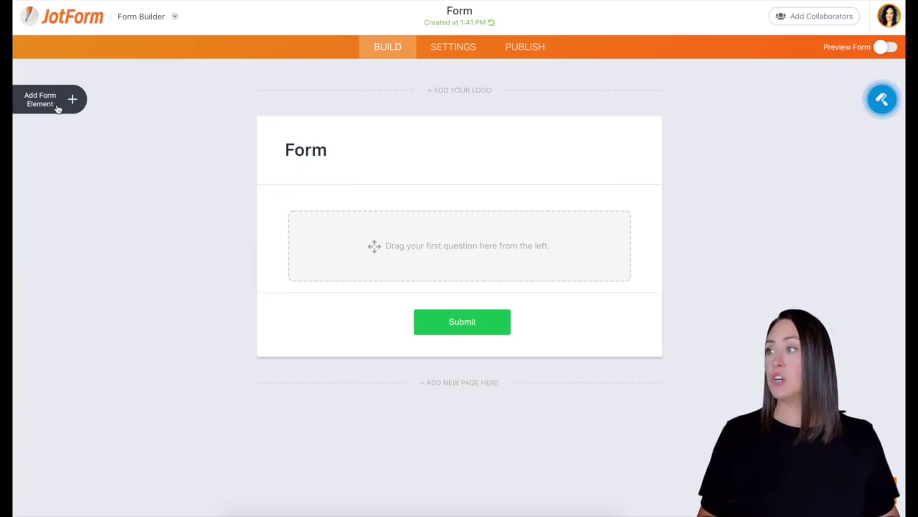
Step: Add Full Name, Email and Phone fields to the form, in that order
click(59, 107)
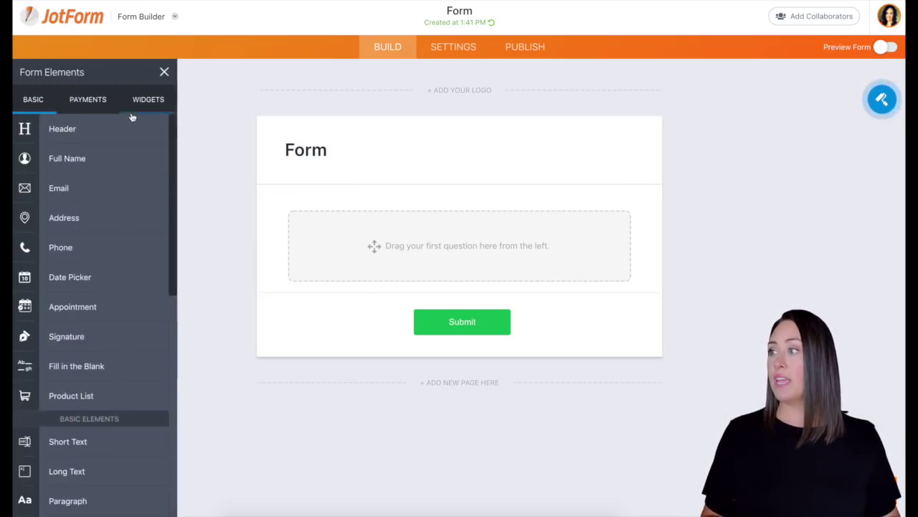
click(76, 153)
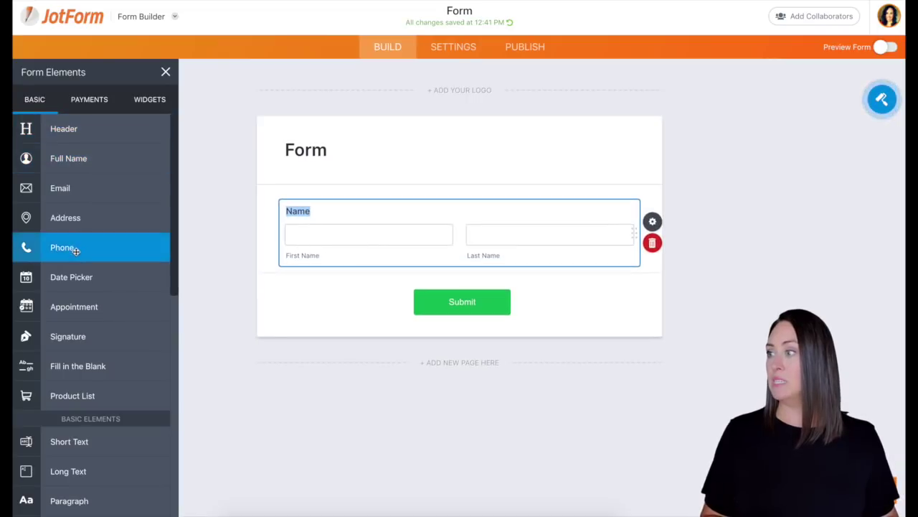
click(69, 198)
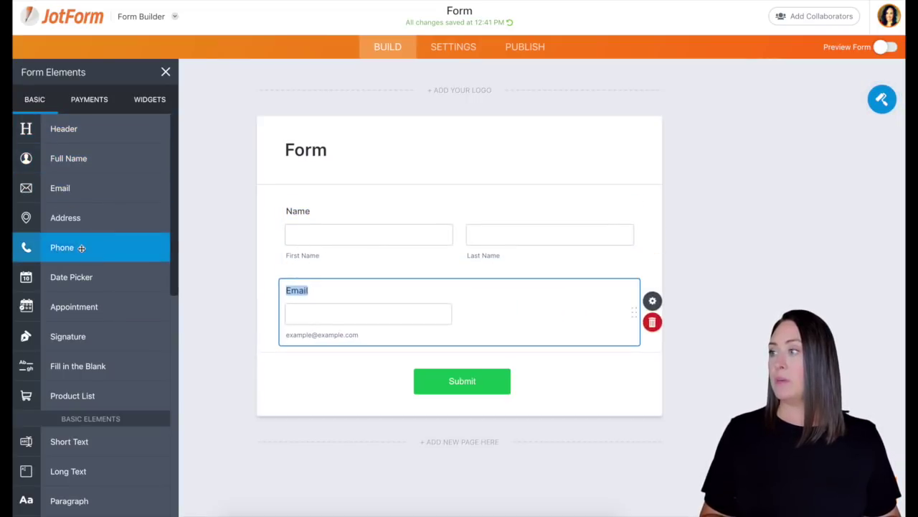
click(81, 247)
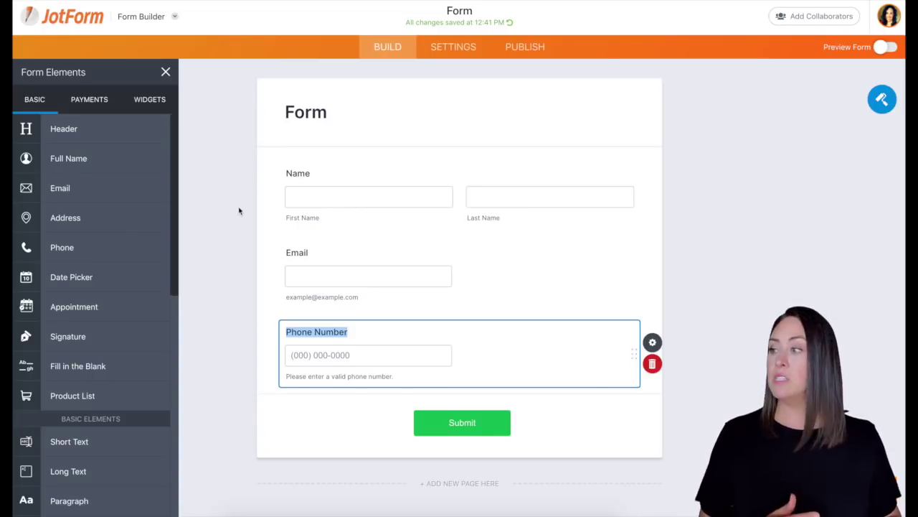
scroll(85, 282, down, 4)
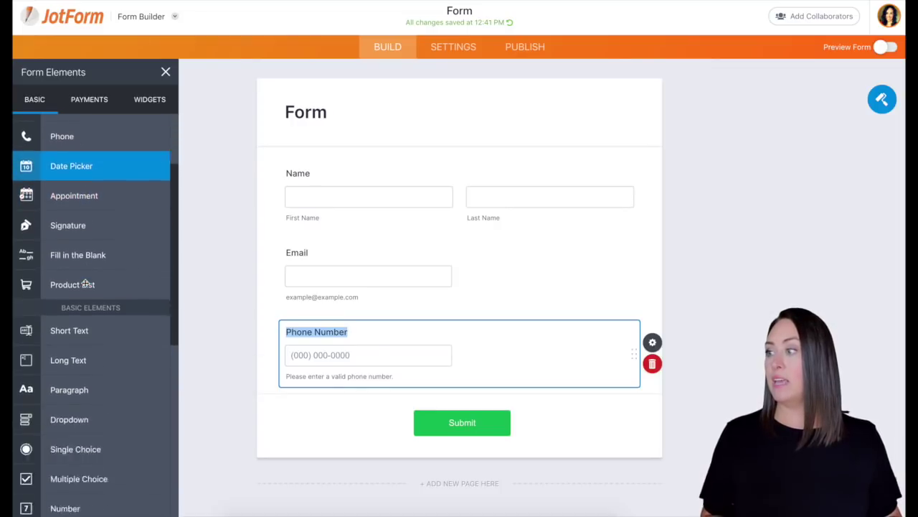
Step: Add a paragraph below Phone reading 'Please read our teams & conditions before hitting submit'
click(54, 237)
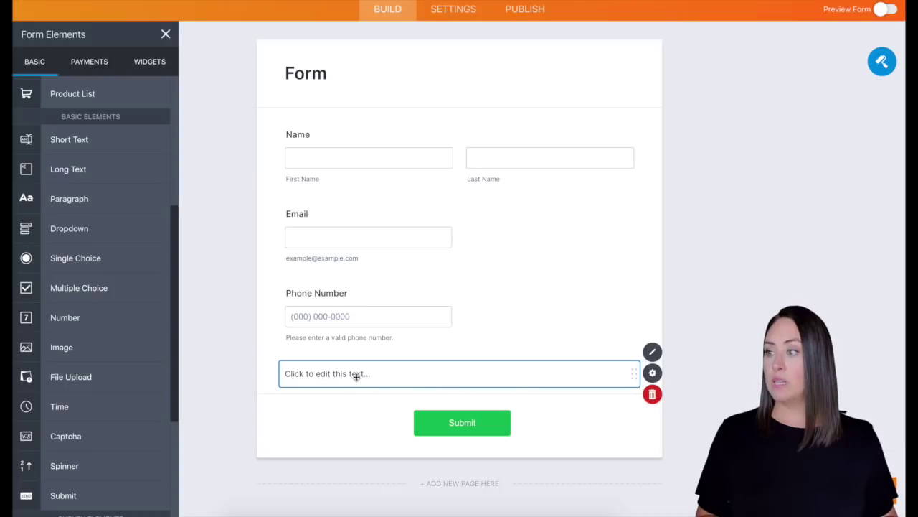
click(356, 376)
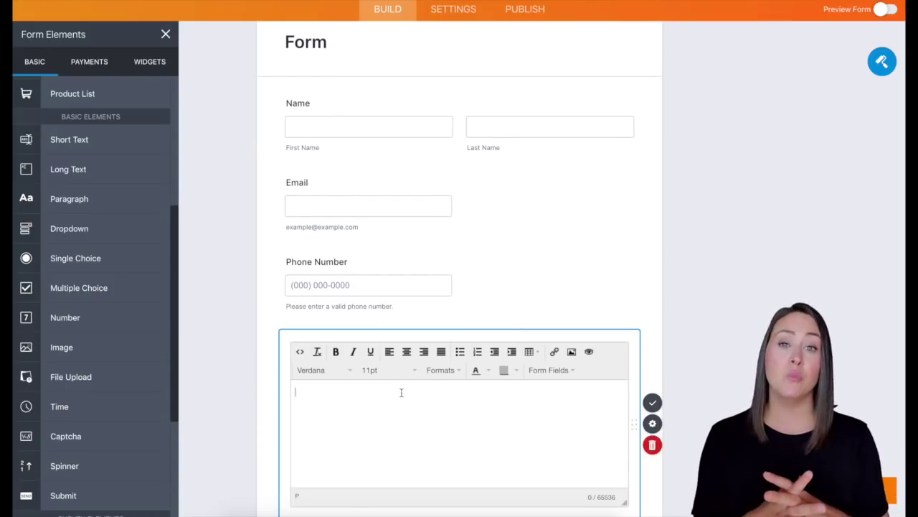
text(Please read our teams & conditions before hitting submit)
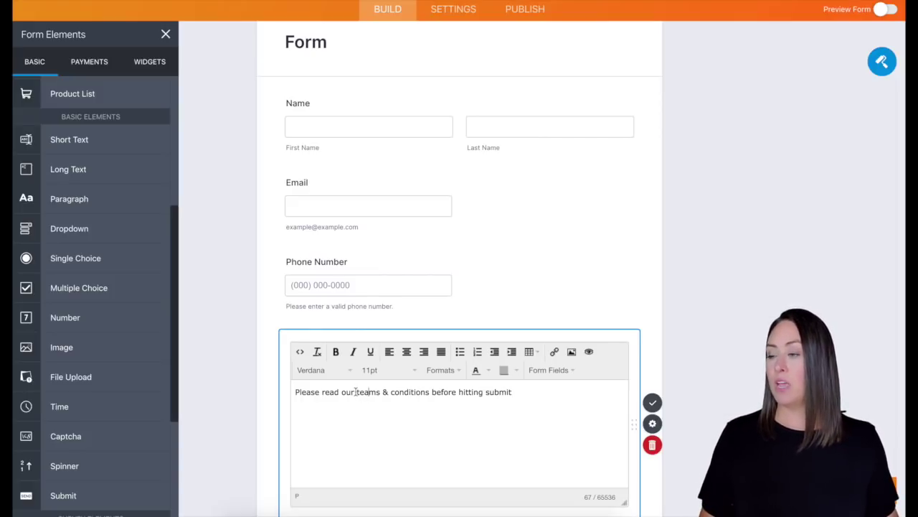
Step: Correct 'teams' to 'terms' and select the phrase 'terms & conditions'
drag(356, 392, 432, 392)
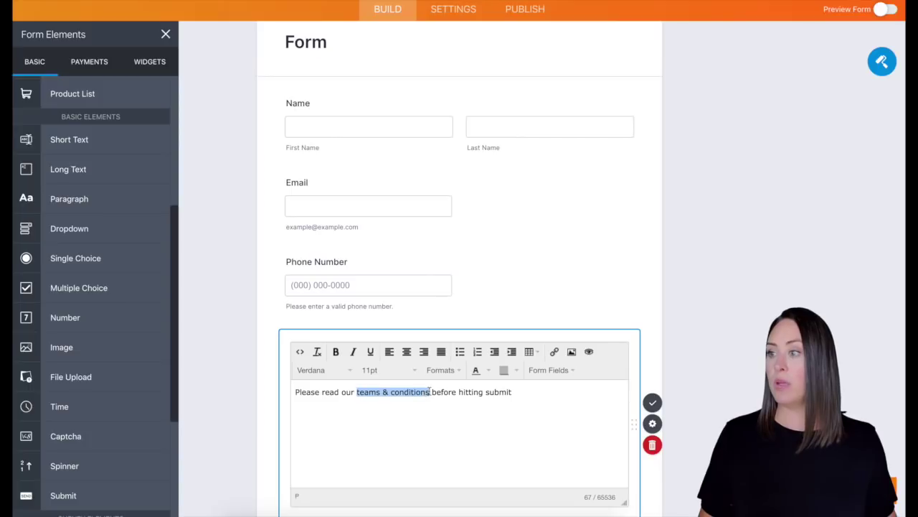
click(363, 405)
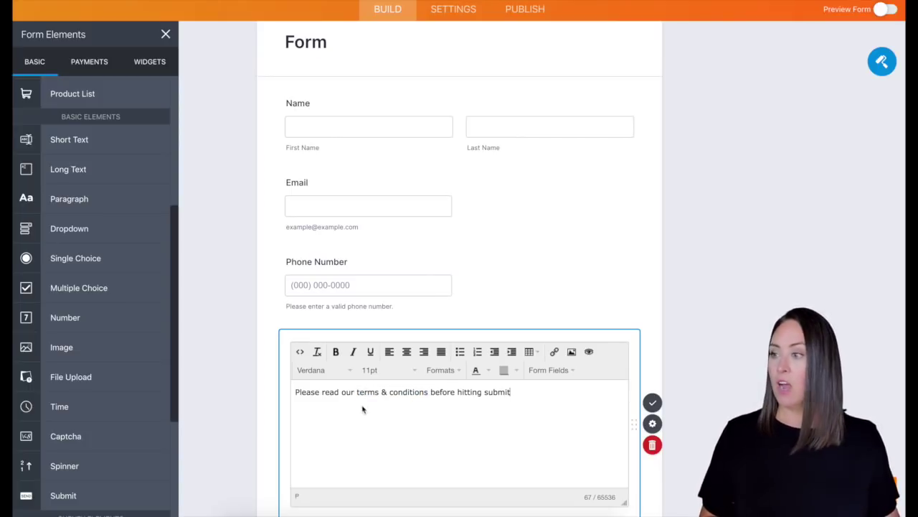
drag(355, 392, 430, 391)
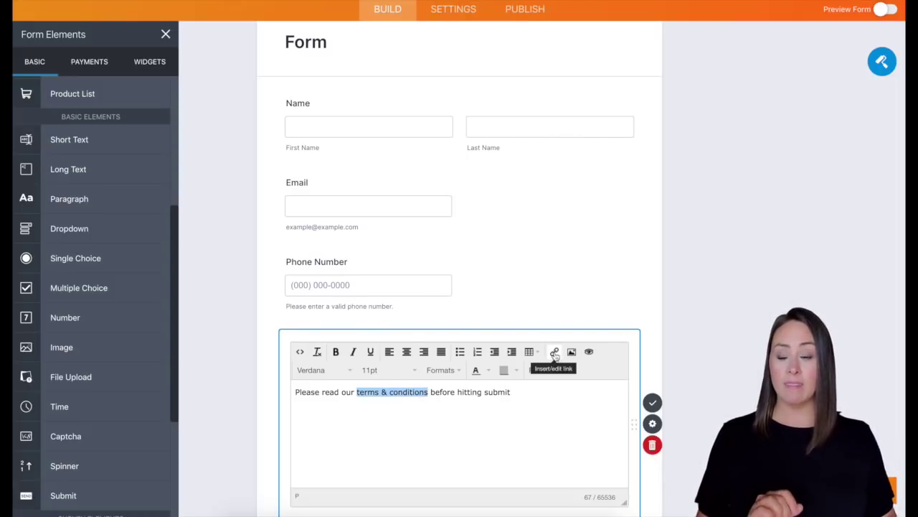
Step: Link 'terms & conditions' to the pasted Google Drive document URL and close the paragraph editor
click(554, 355)
key(ctrl+v)
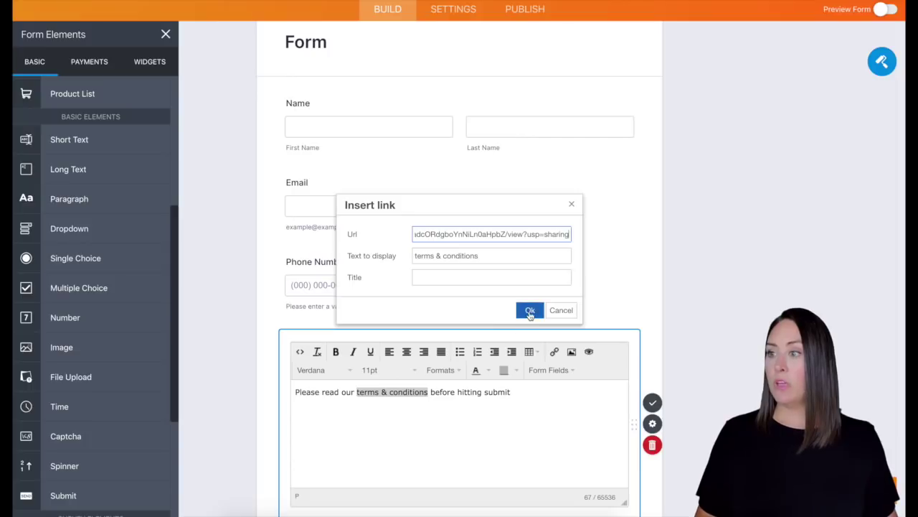
click(529, 310)
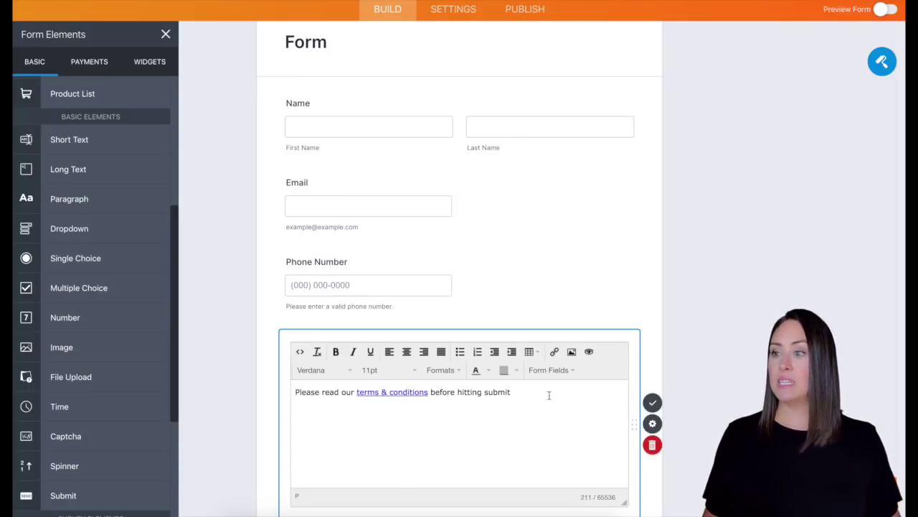
click(652, 403)
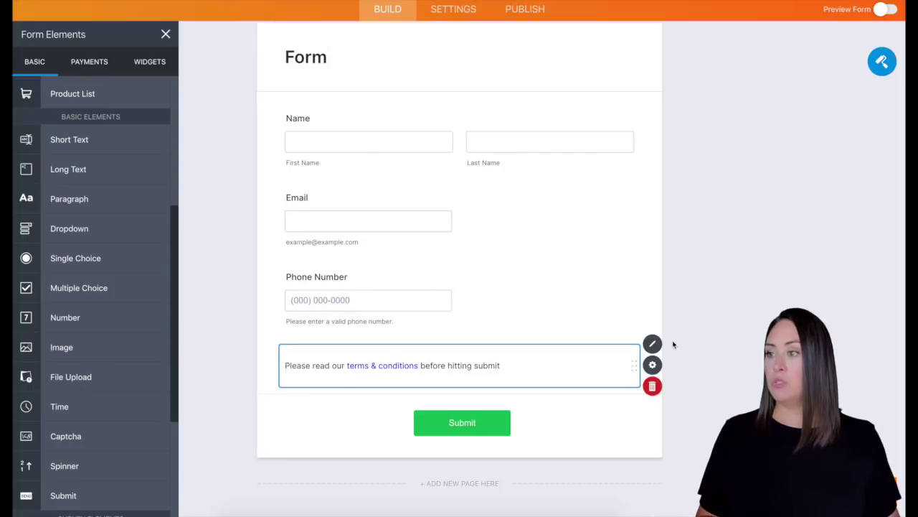
click(883, 10)
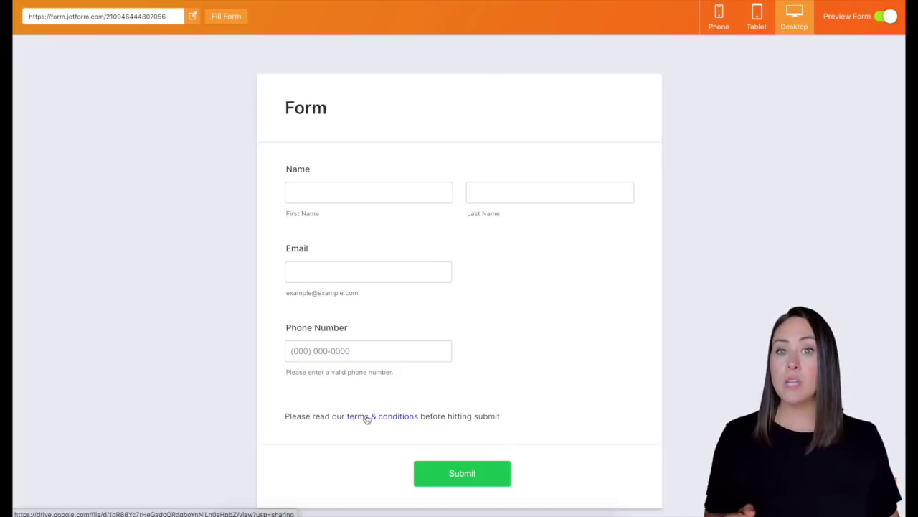
click(882, 18)
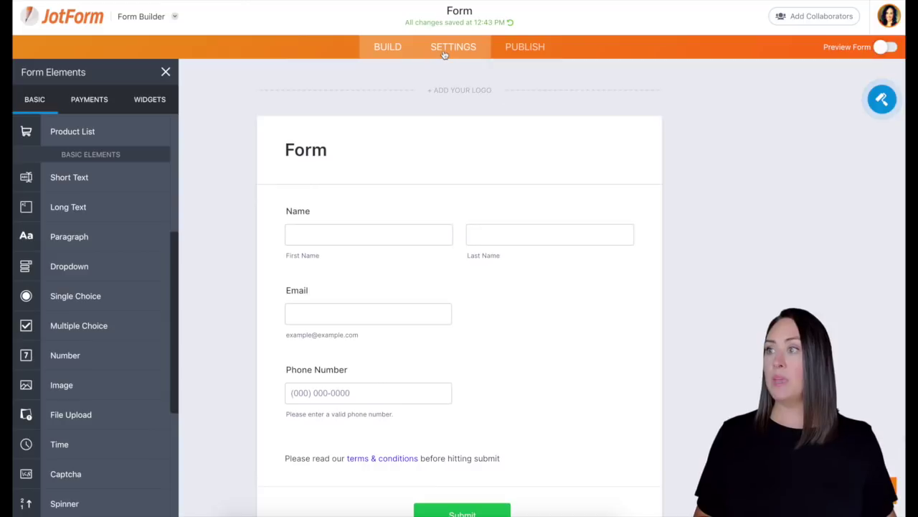
Step: Open the form's Thank You Page settings, keeping the Thank You page option
click(445, 53)
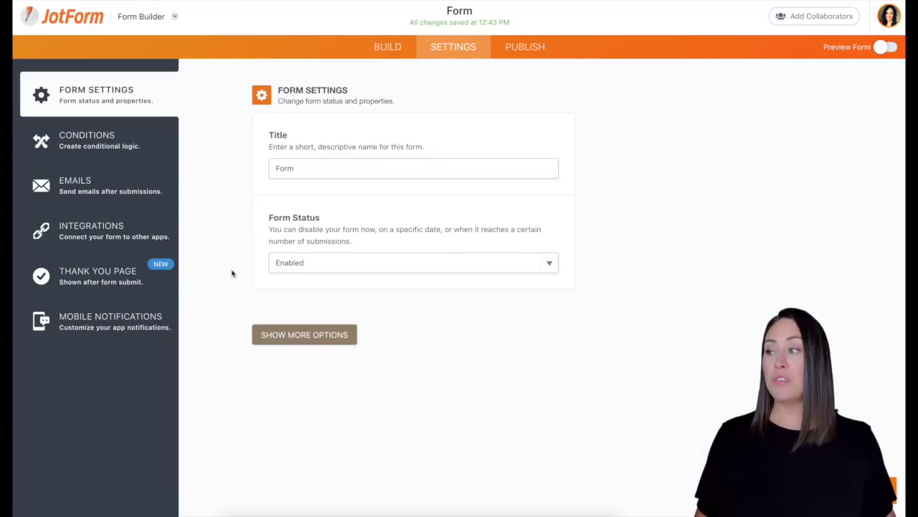
click(124, 284)
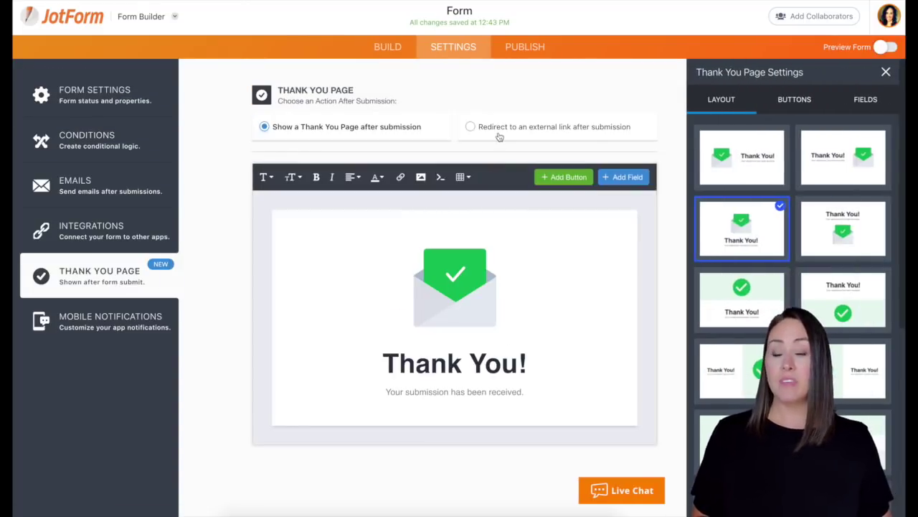
click(500, 135)
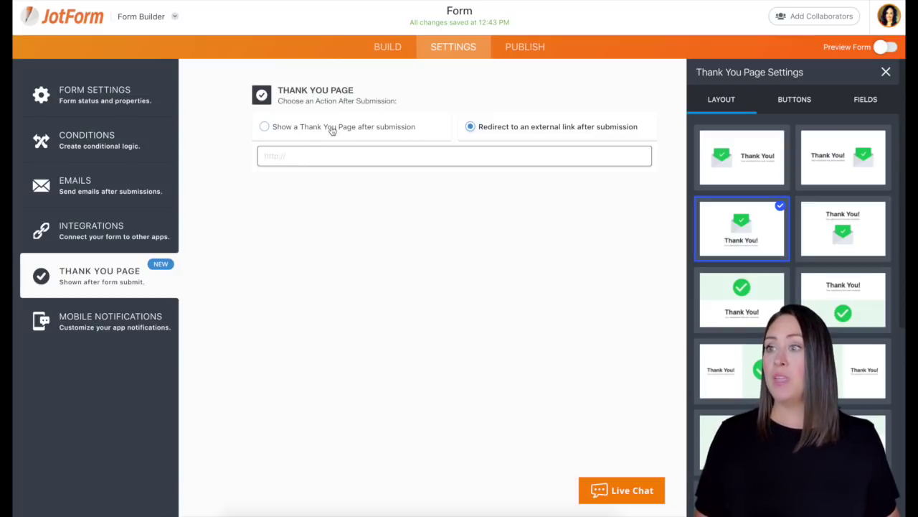
click(332, 128)
Step: Replace the submission-received message with the text 'Terms & conditions'
click(500, 397)
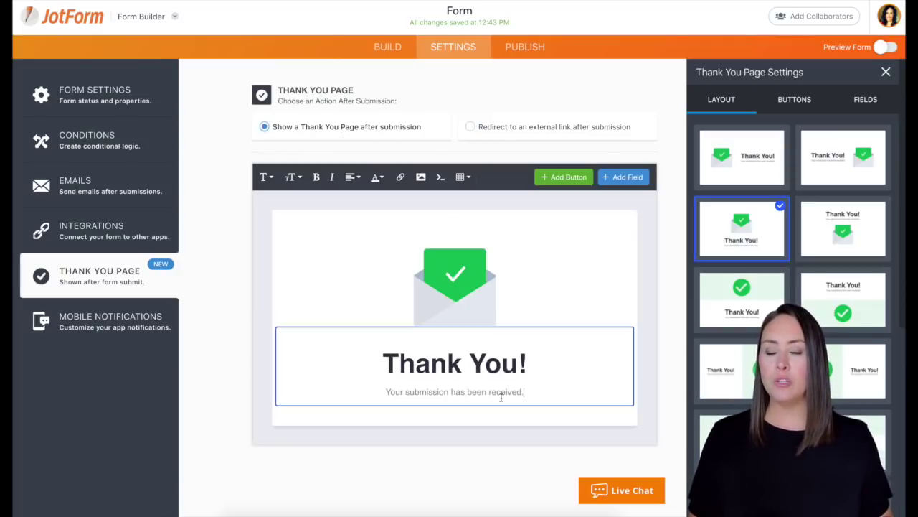
drag(537, 391, 380, 391)
key(BackSpace)
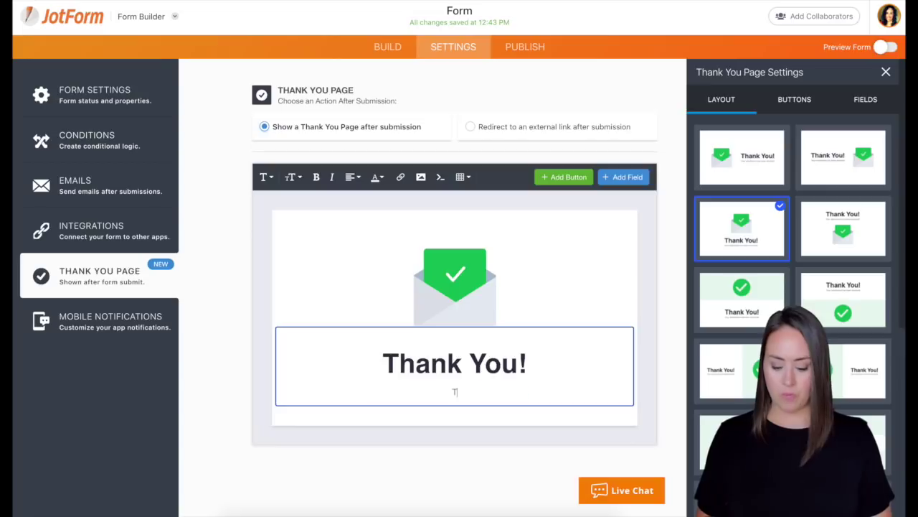
text(Terms & conf)
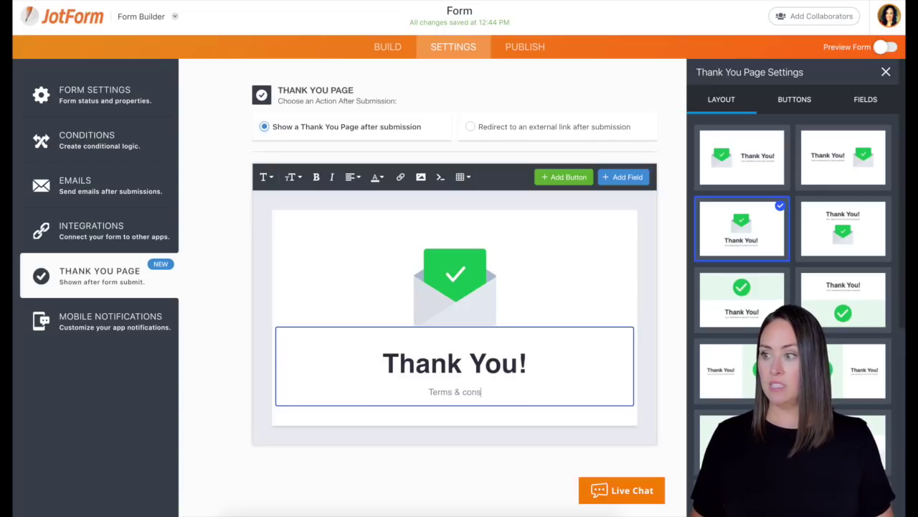
key(BackSpace)
text(ditions)
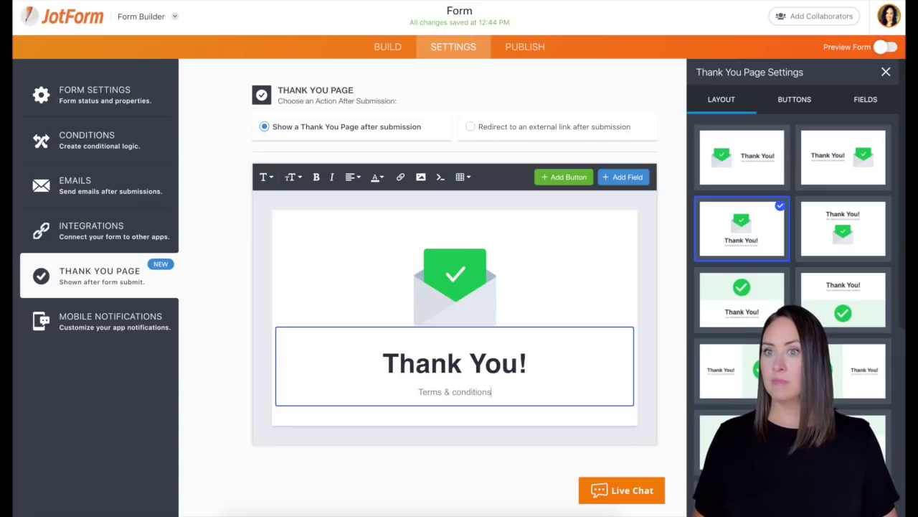
Step: Link 'Terms & conditions' to the pasted terms document URL
drag(492, 392, 417, 393)
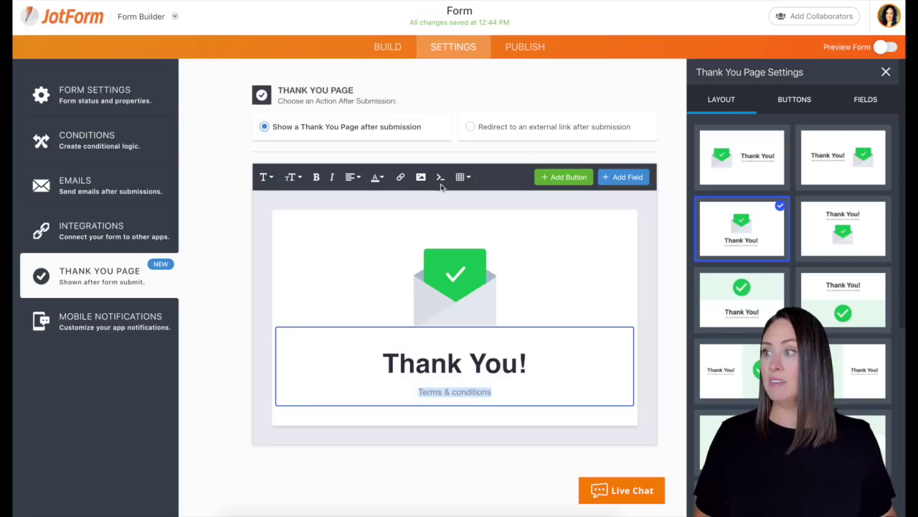
click(400, 177)
key(ctrl+v)
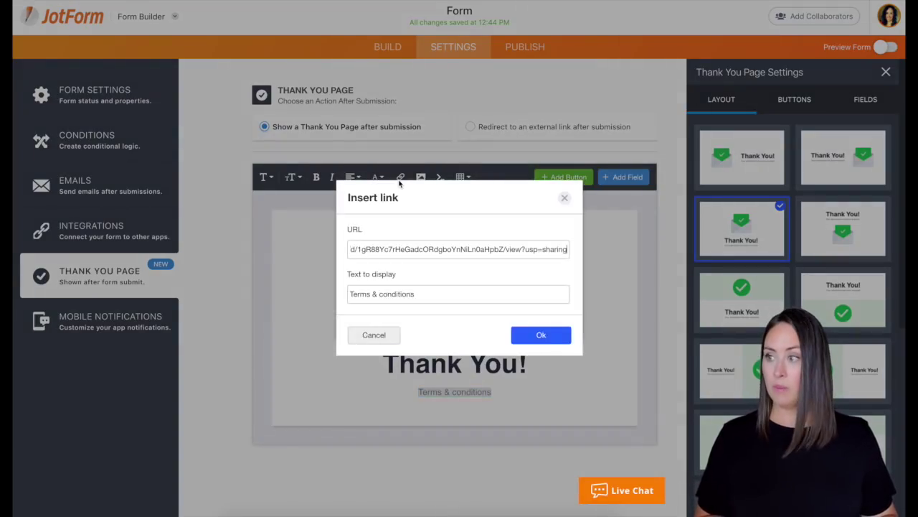
click(547, 345)
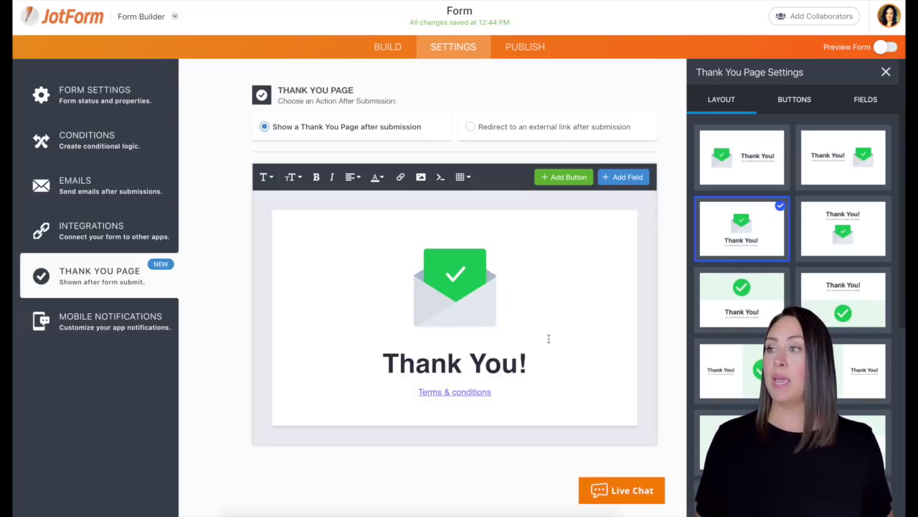
Step: Redirect submitters to the pasted Google Drive terms URL, then show the Emails settings
click(474, 129)
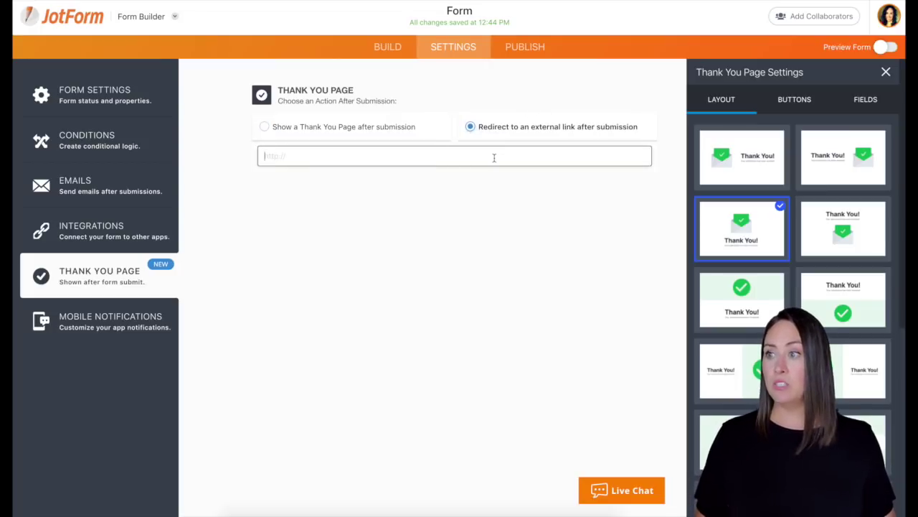
click(494, 157)
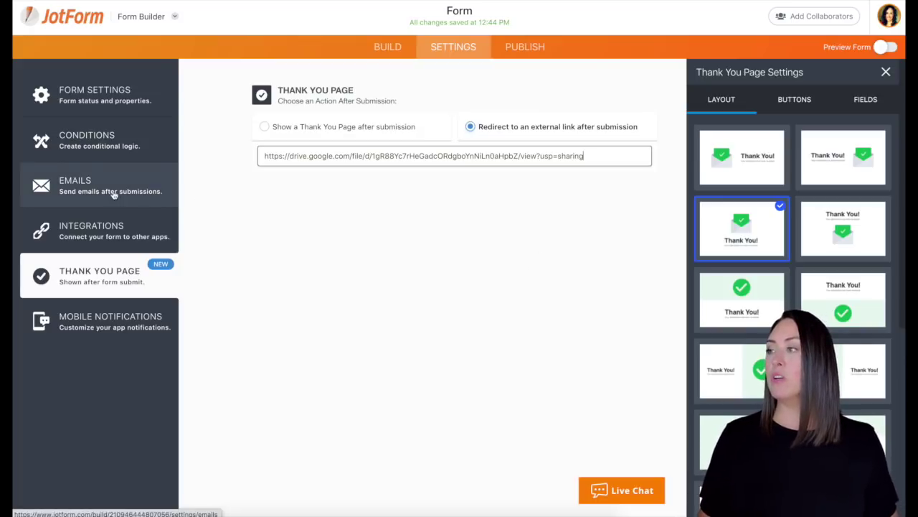
click(85, 188)
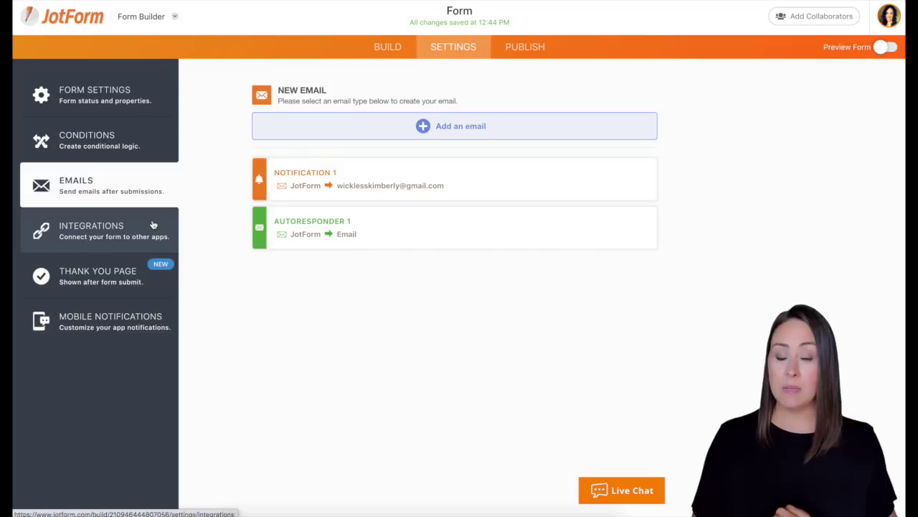
Step: Edit Autoresponder 1 and write 'Here is a copy of our terms & conditions' atop its content
mouse_move(351, 223)
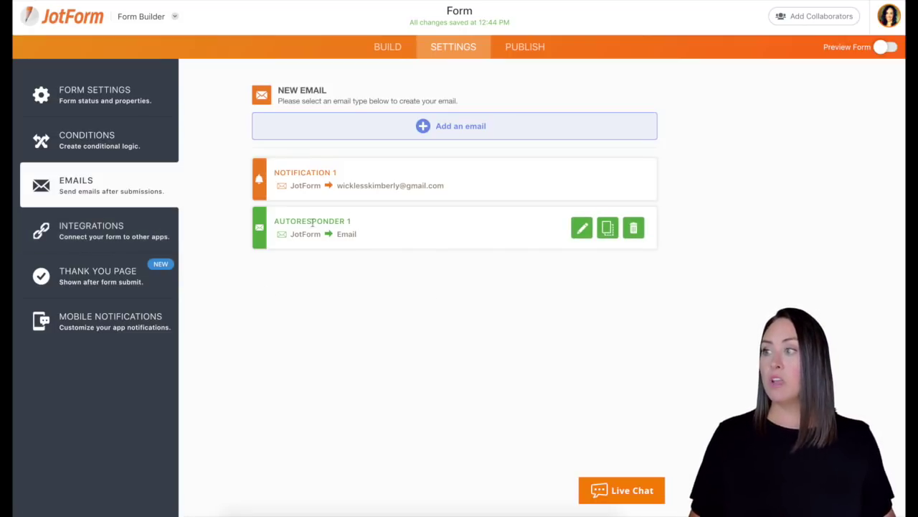
click(582, 229)
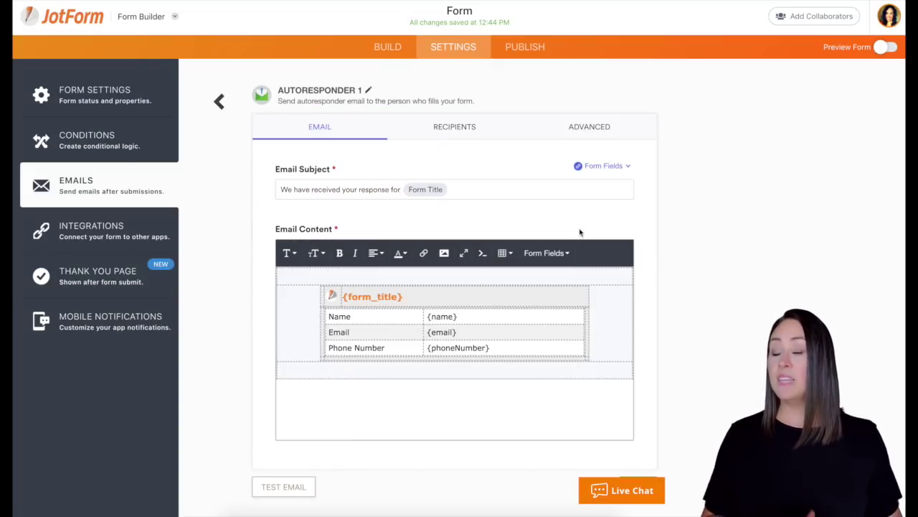
click(340, 397)
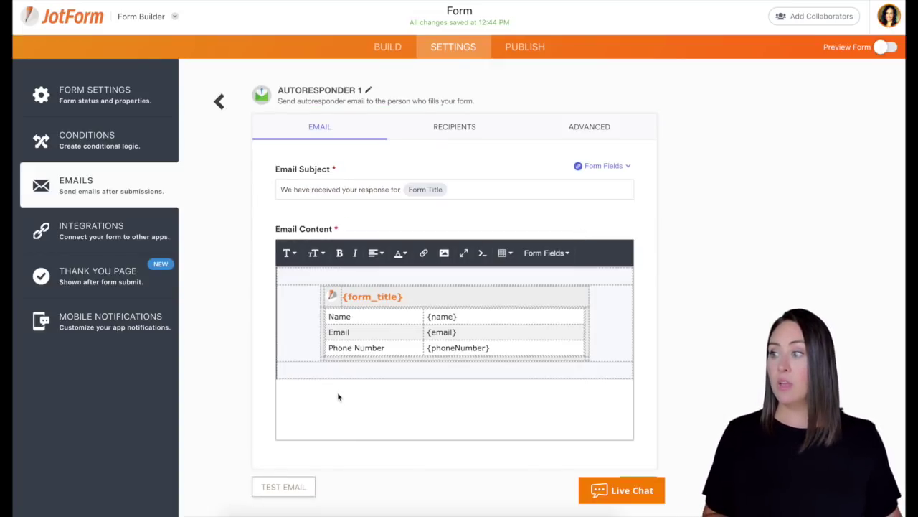
text(d)
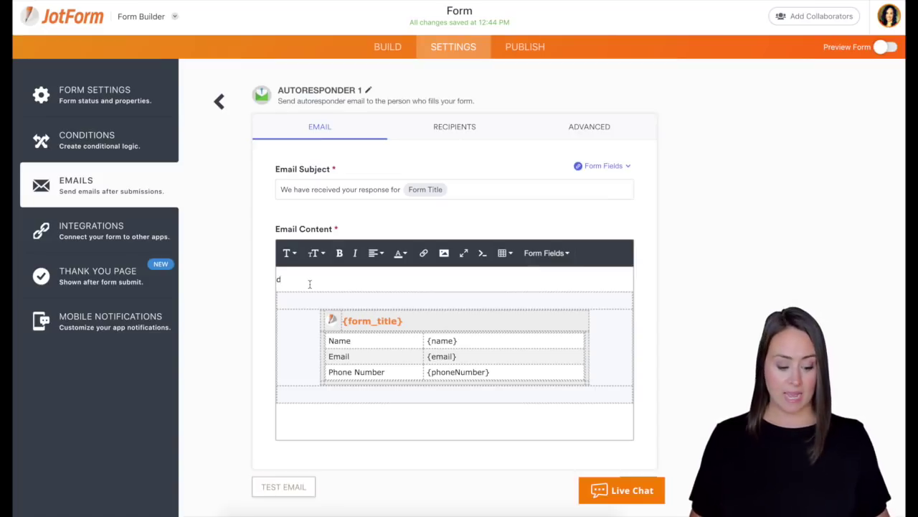
key(BackSpace)
text(Here is a copy of our terms & conditions)
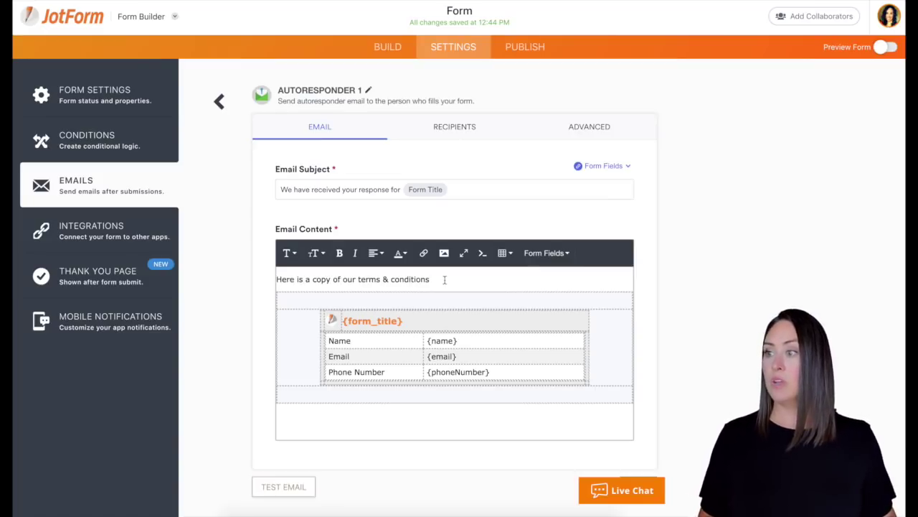
Step: Link 'terms & conditions' in the autoresponder email to the pasted terms document URL
drag(434, 279, 364, 282)
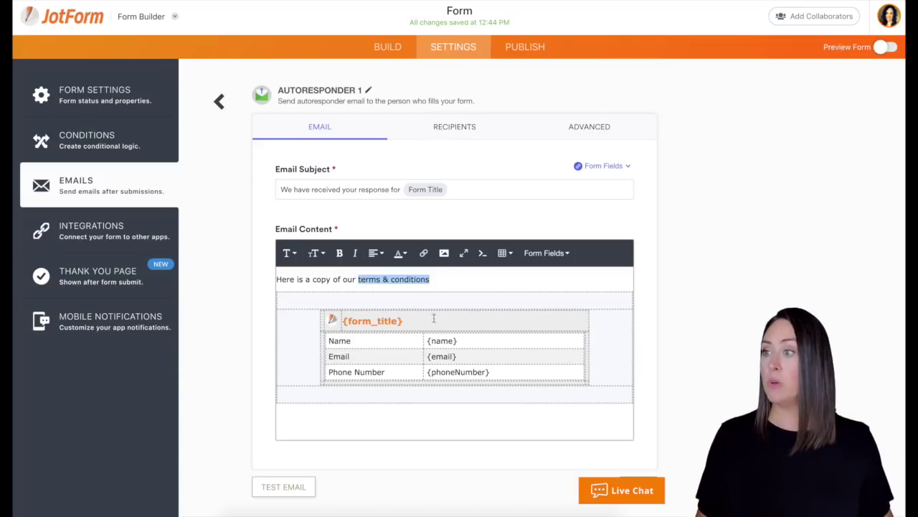
click(423, 253)
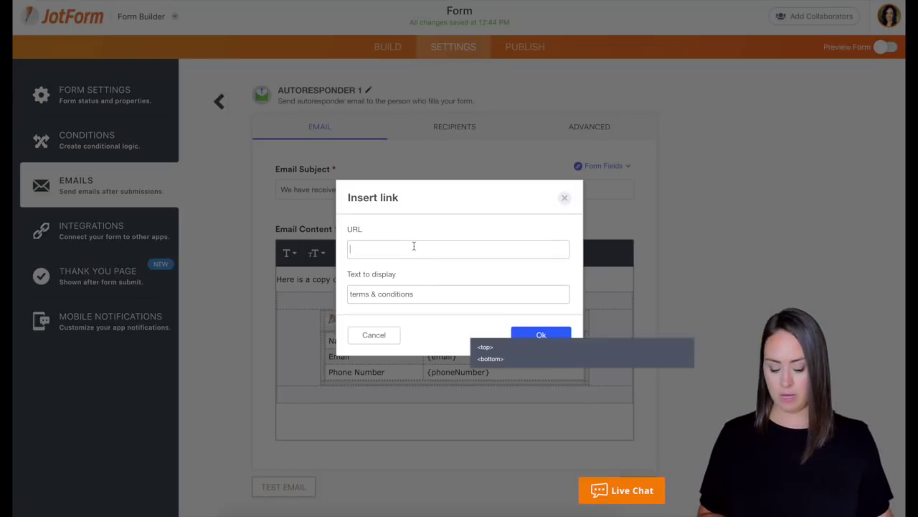
key(ctrl+v)
click(543, 335)
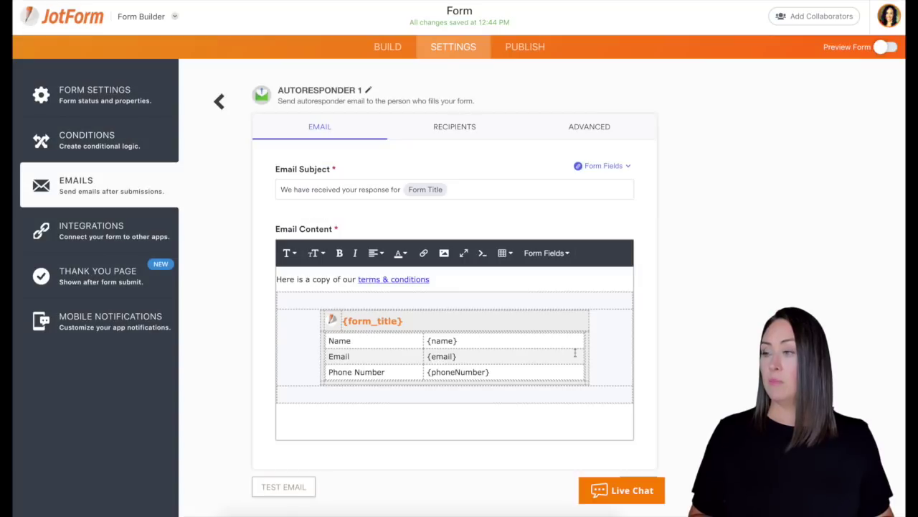